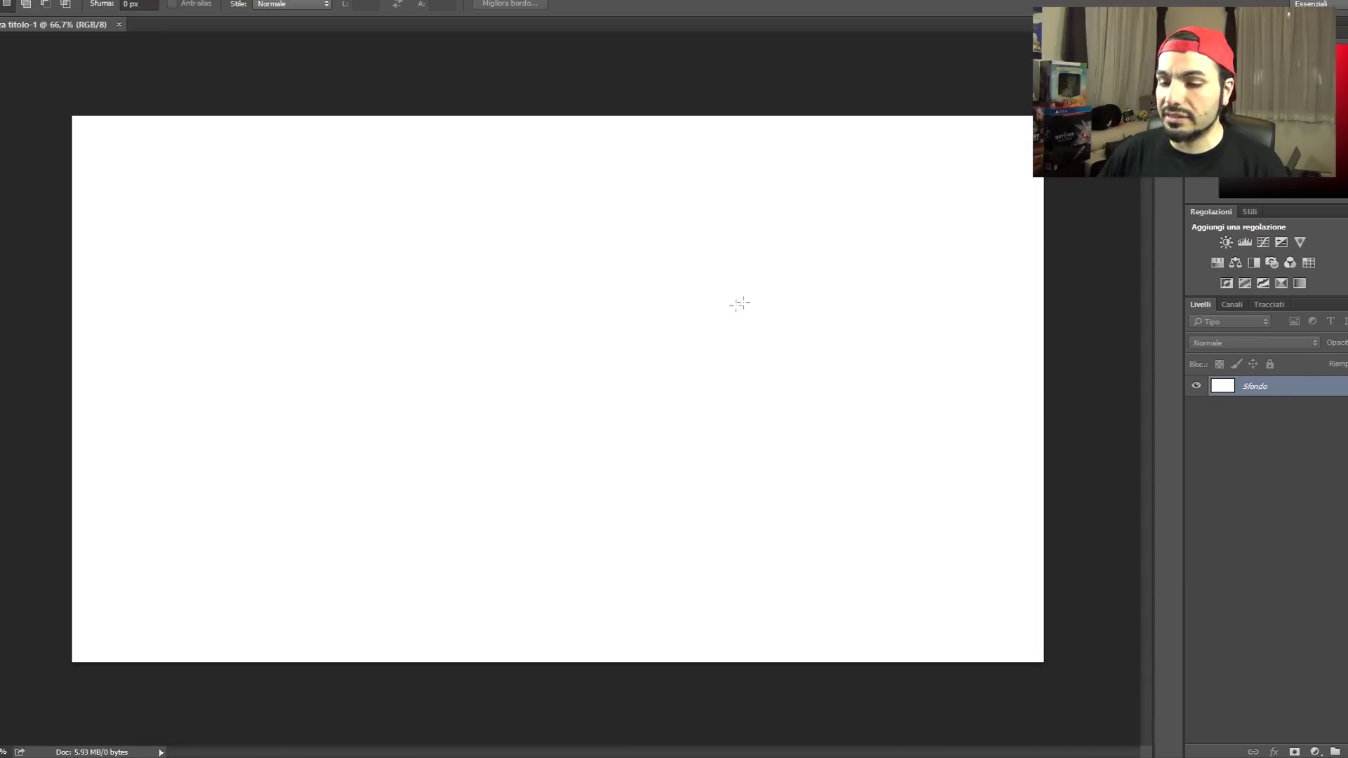
# Save the Photoshop CS6 logo PNG from the 'photoshop logo' image results
pyautogui.scroll(-3, 267, 348)
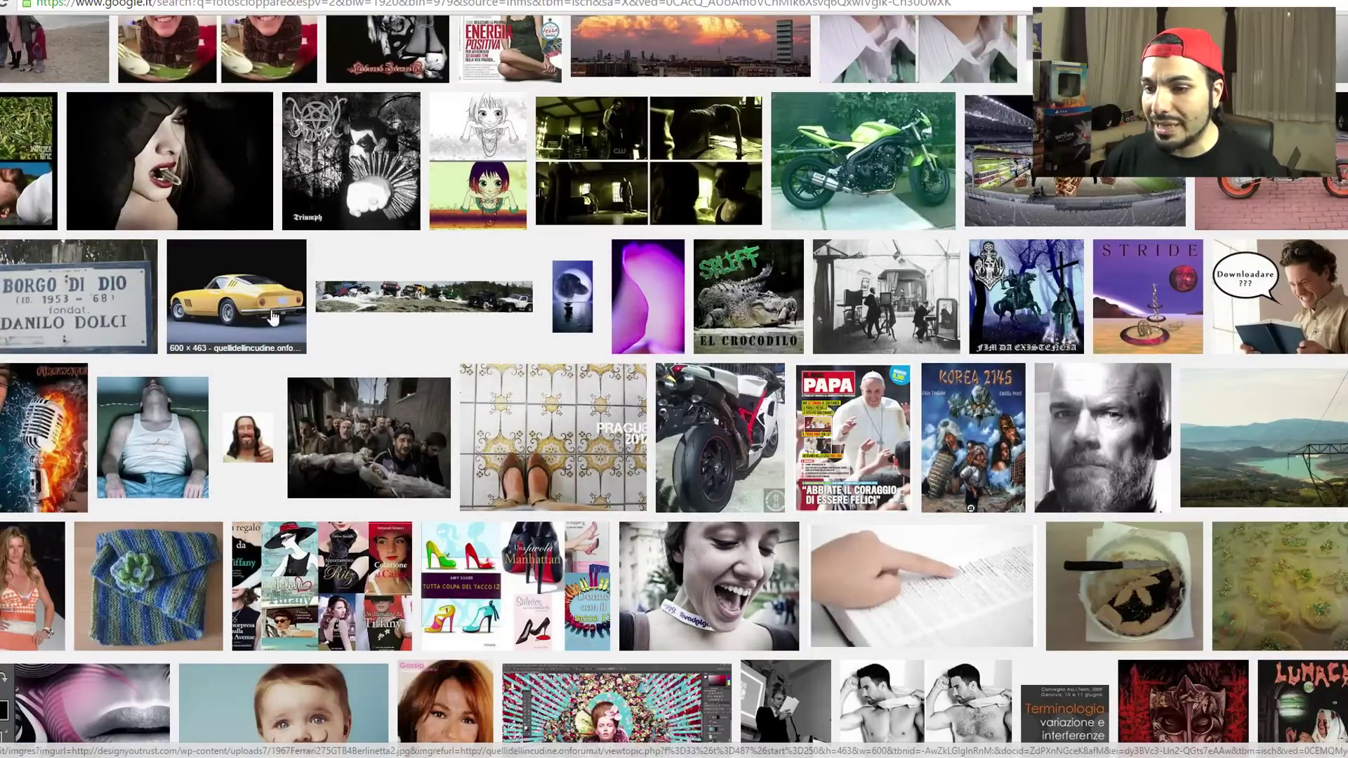
pyautogui.scroll(-1, 261, 353)
pyautogui.scroll(-2, 260, 351)
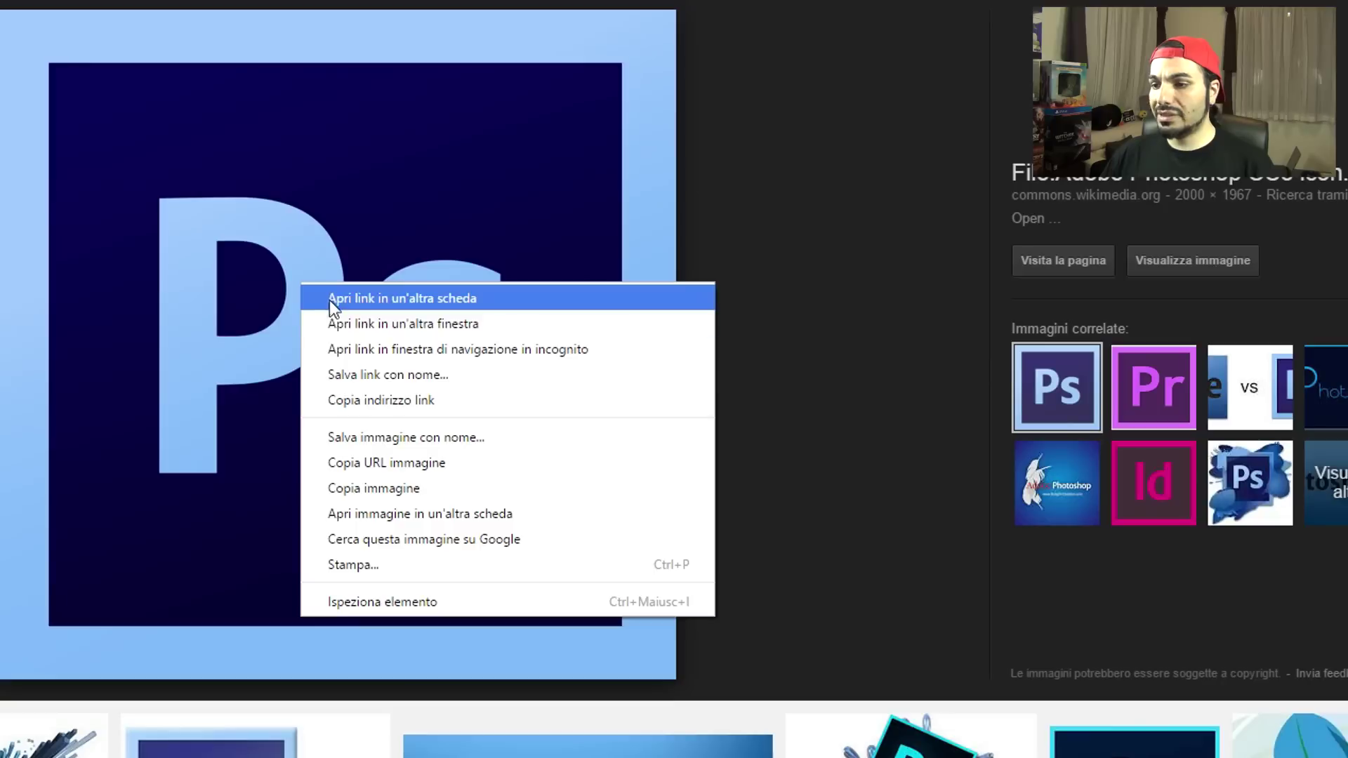
pyautogui.click(425, 439)
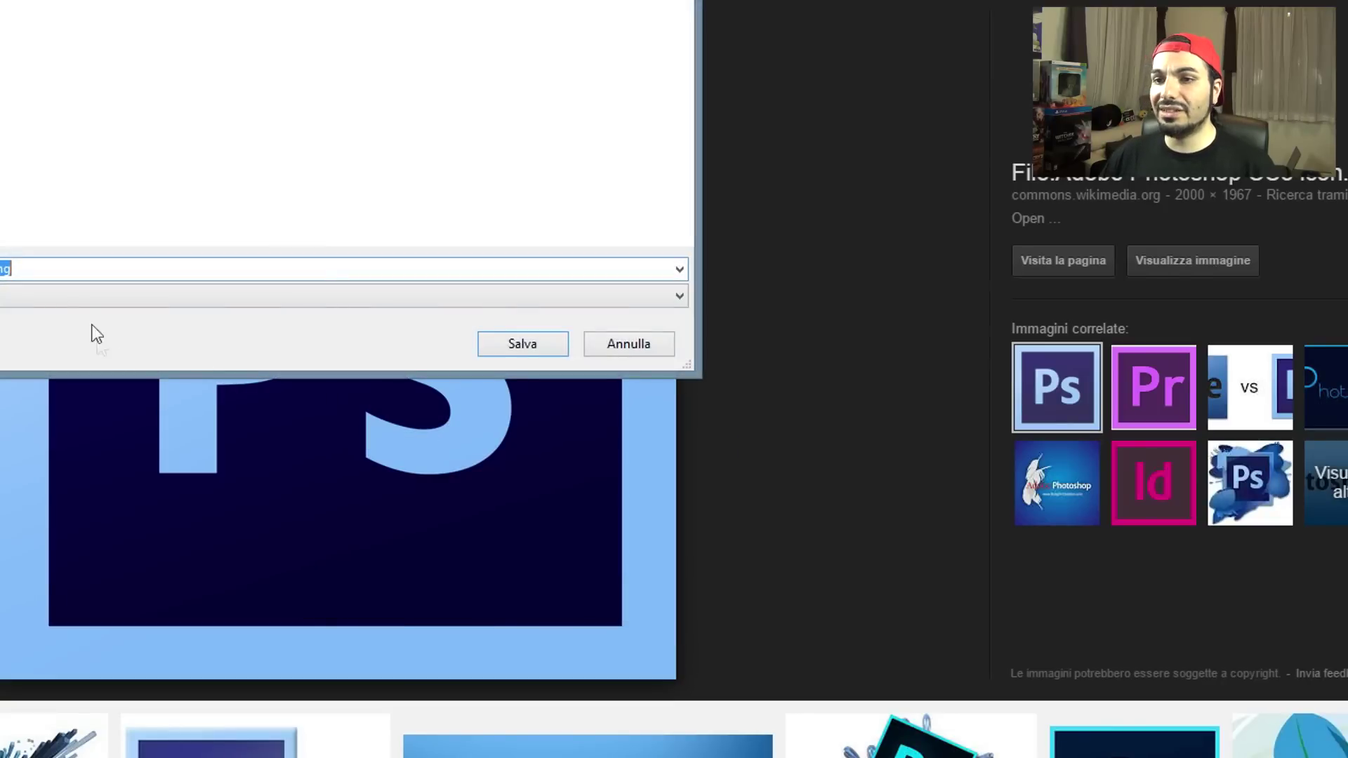
pyautogui.press('Return')
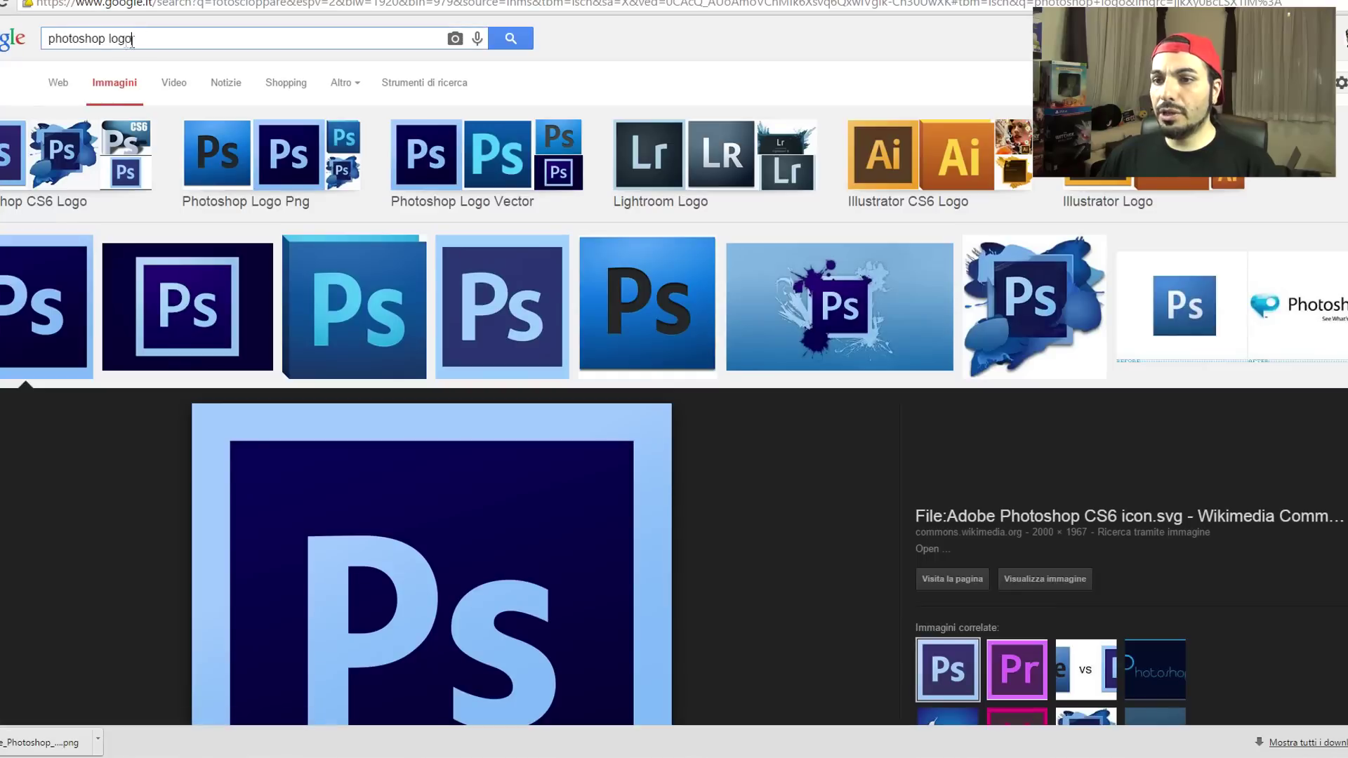
# Search images for 'bminkia' and save the close-up face photo as photo.jpg
pyautogui.moveTo(81, 38); pyautogui.dragTo(50, 37)
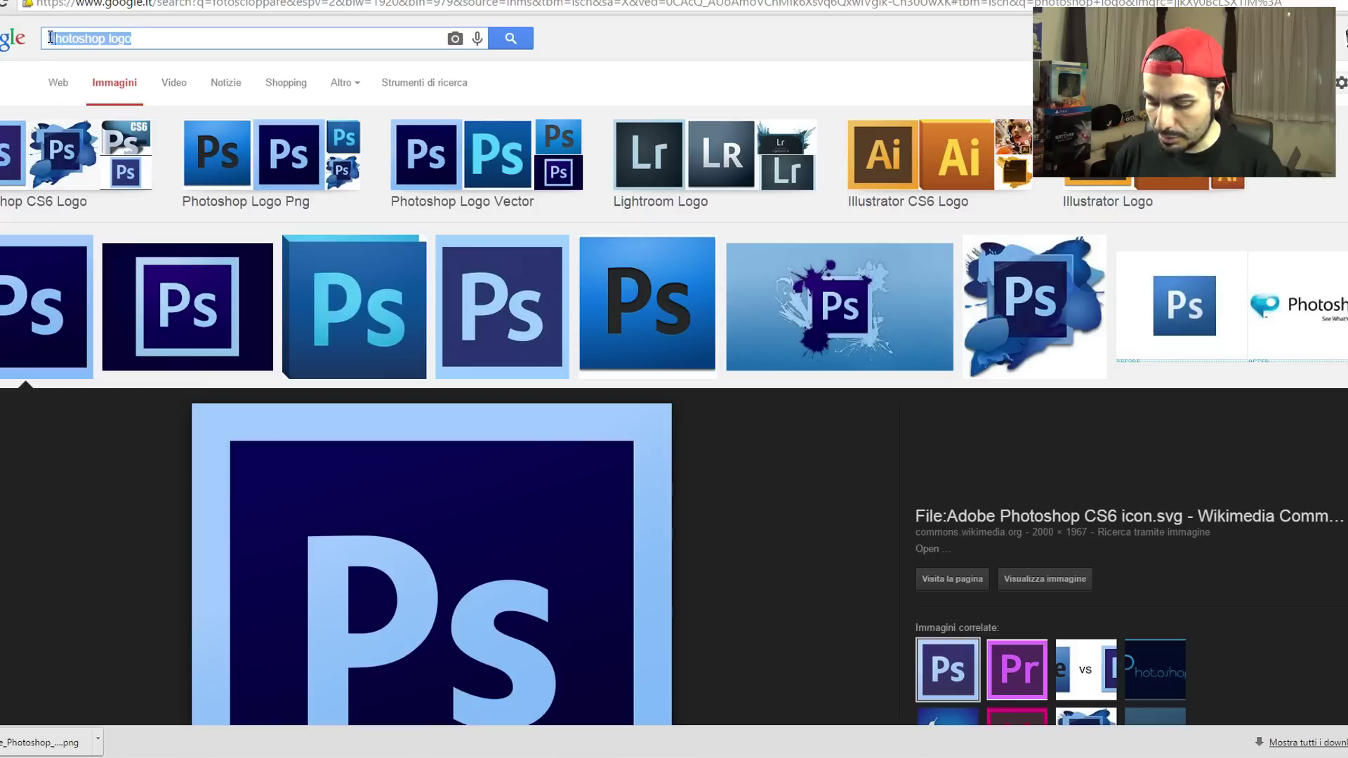
pyautogui.write('bminkia')
pyautogui.press('Down')
pyautogui.press('Return')
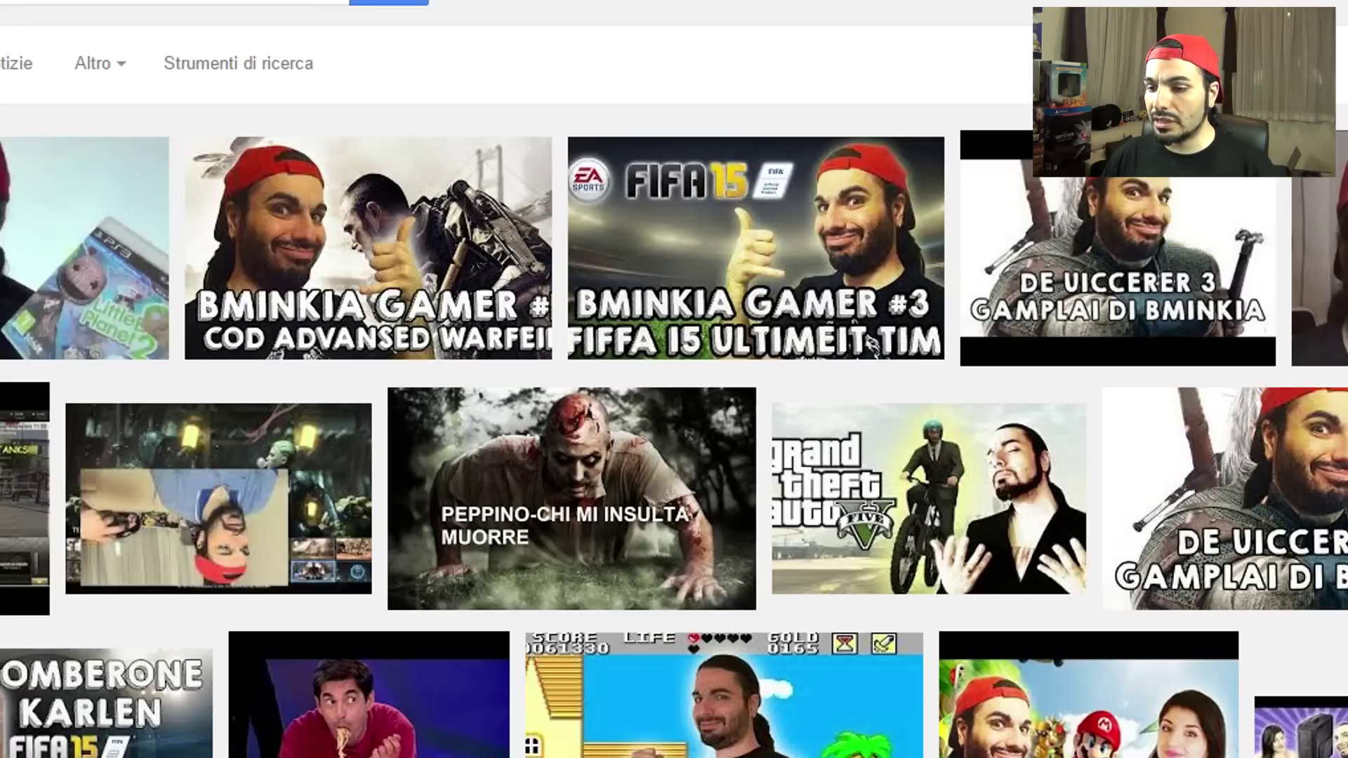
pyautogui.click(888, 210)
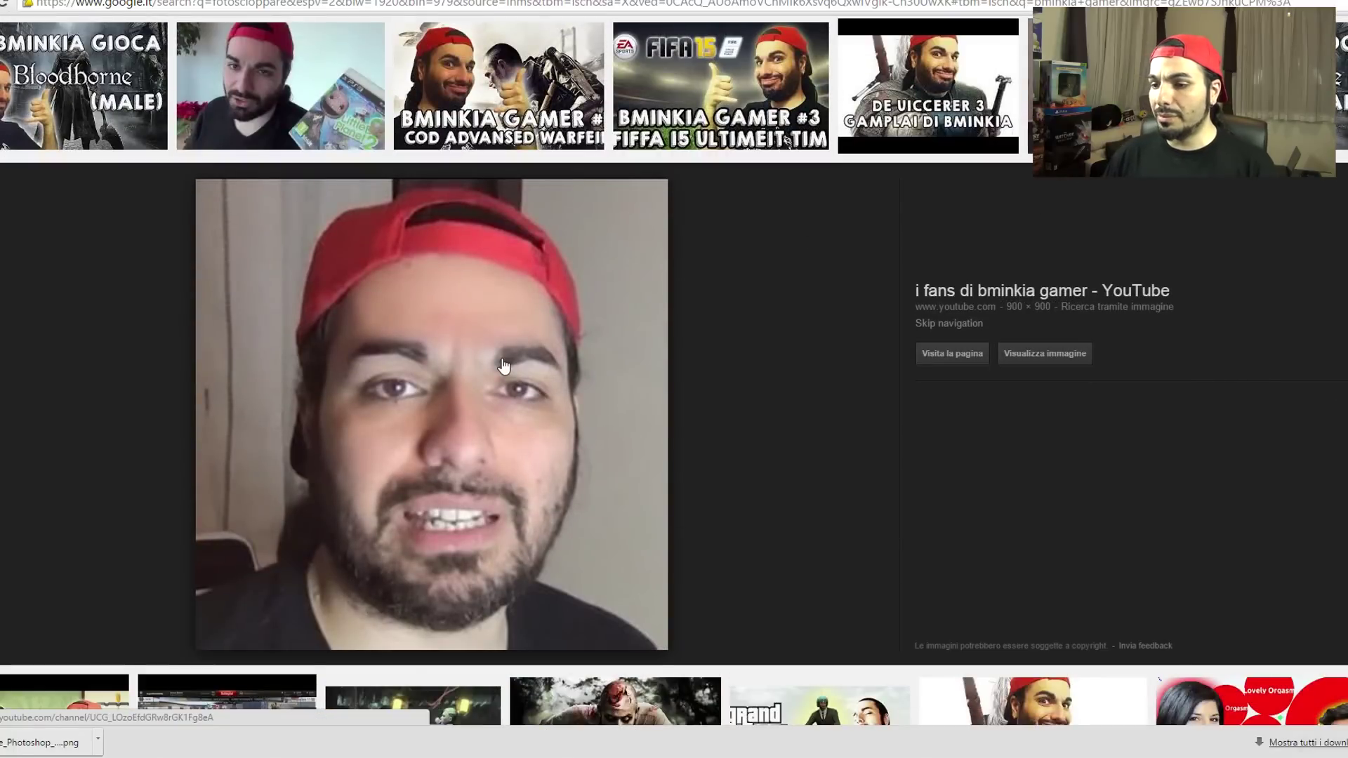
pyautogui.rightClick(504, 366)
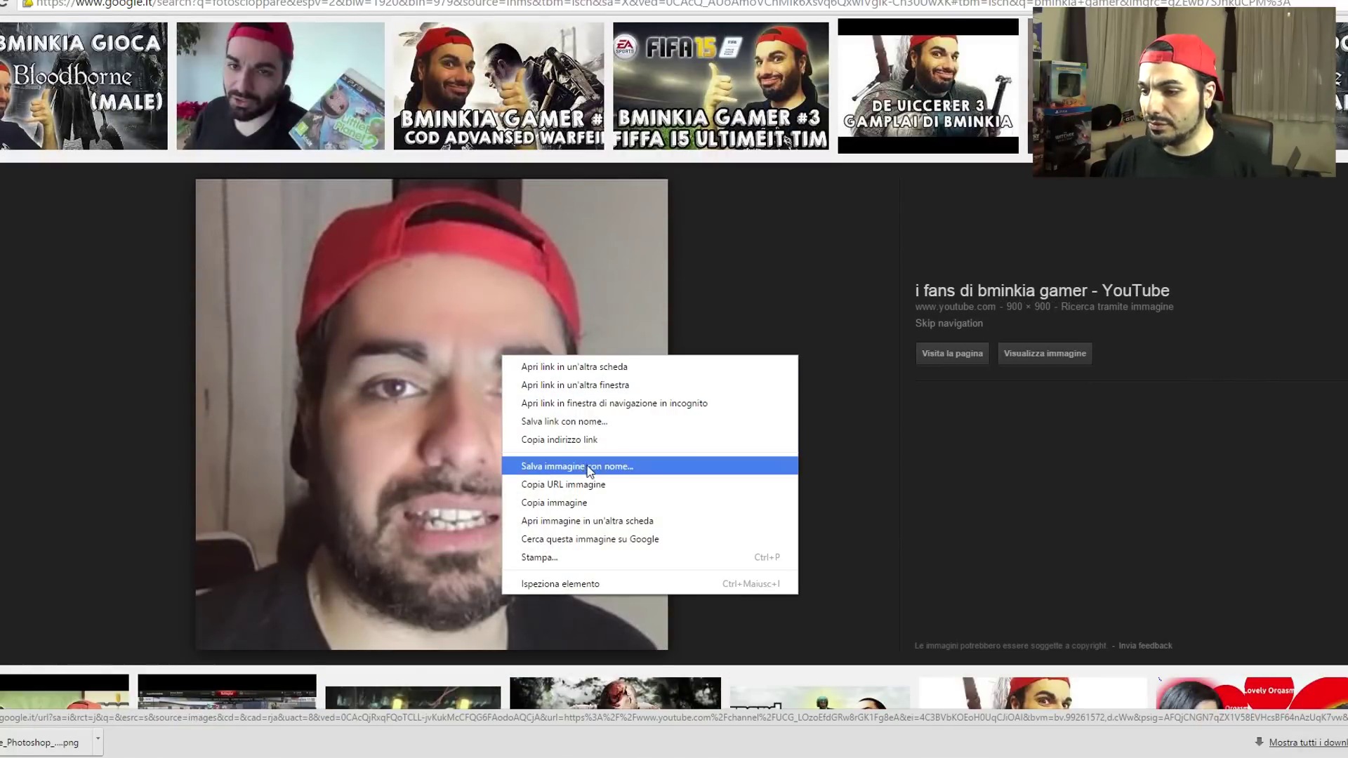
pyautogui.click(562, 466)
pyautogui.click(577, 350)
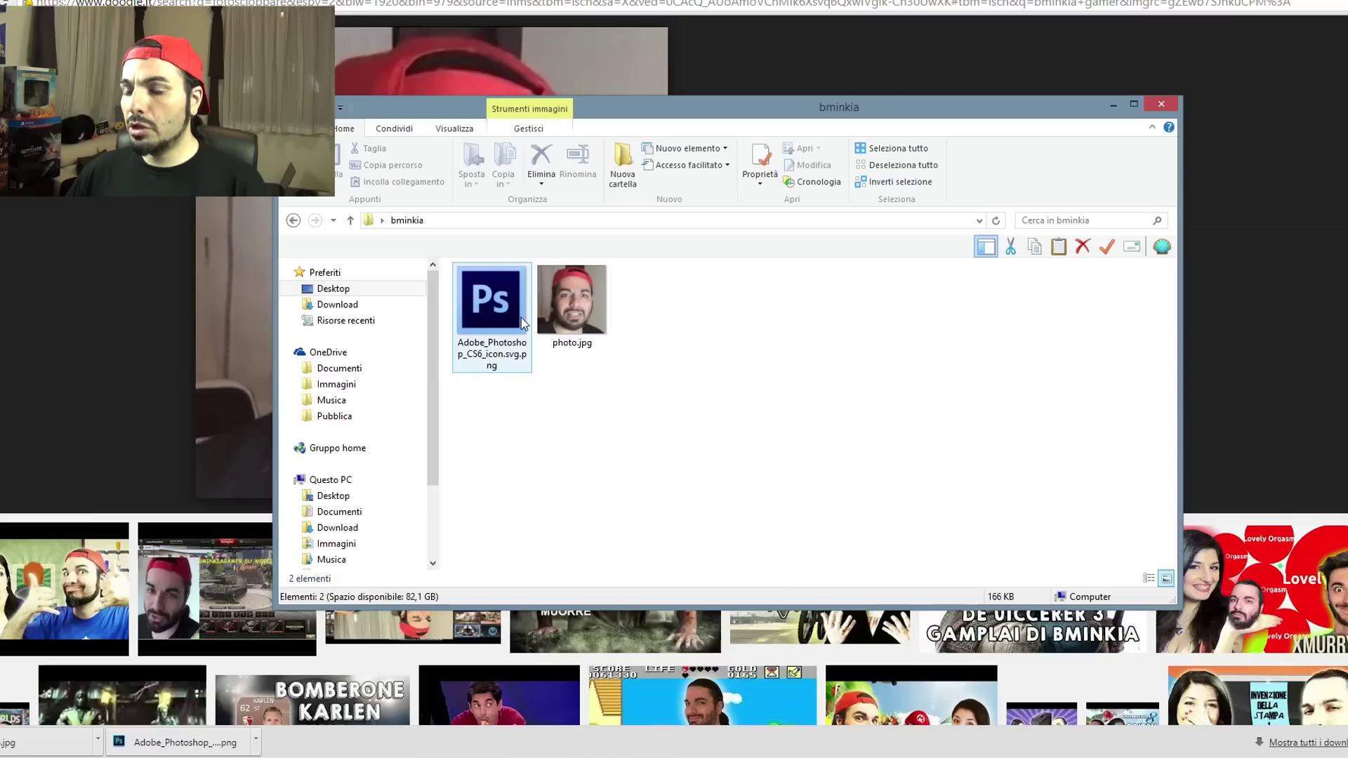
# Drag the Photoshop logo and the face photo onto the Photoshop canvas
pyautogui.moveTo(521, 318); pyautogui.dragTo(331, 746)
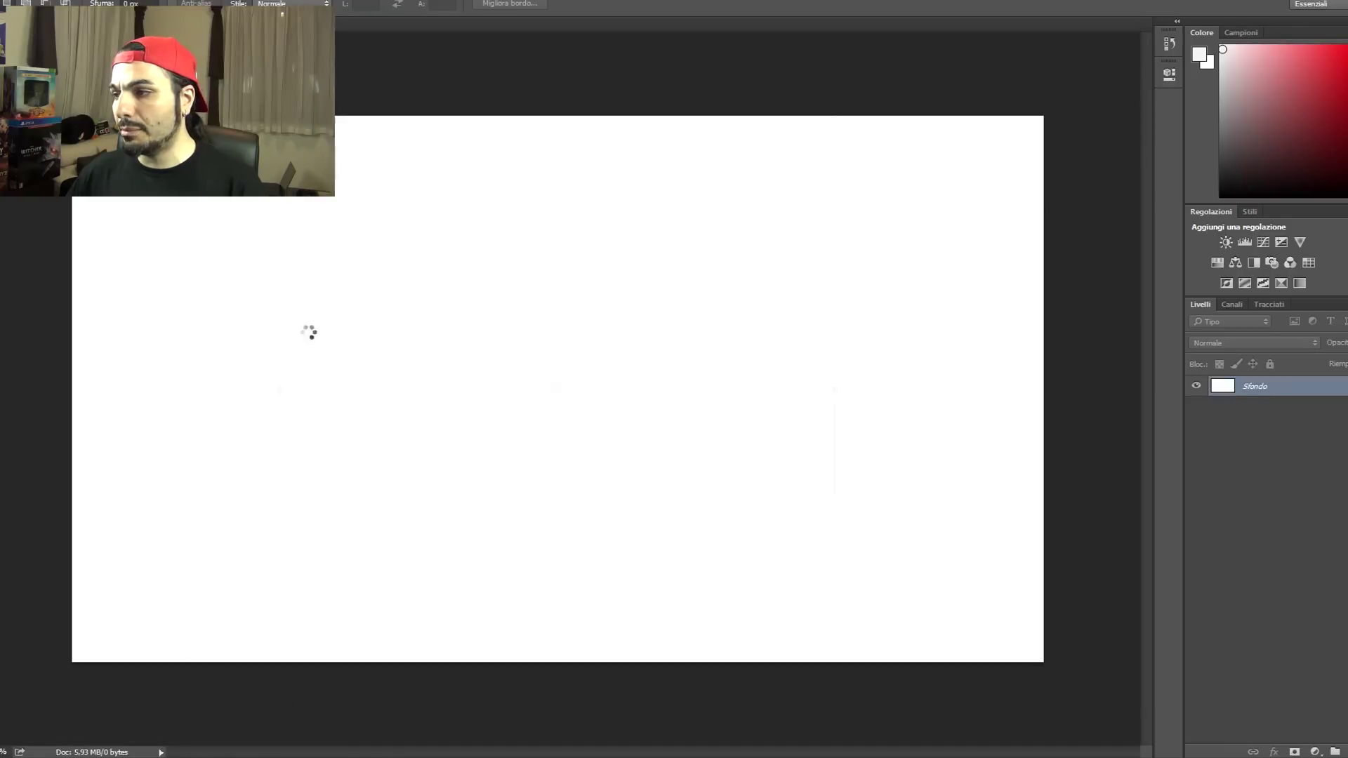
pyautogui.moveTo(331, 746); pyautogui.dragTo(450, 318)
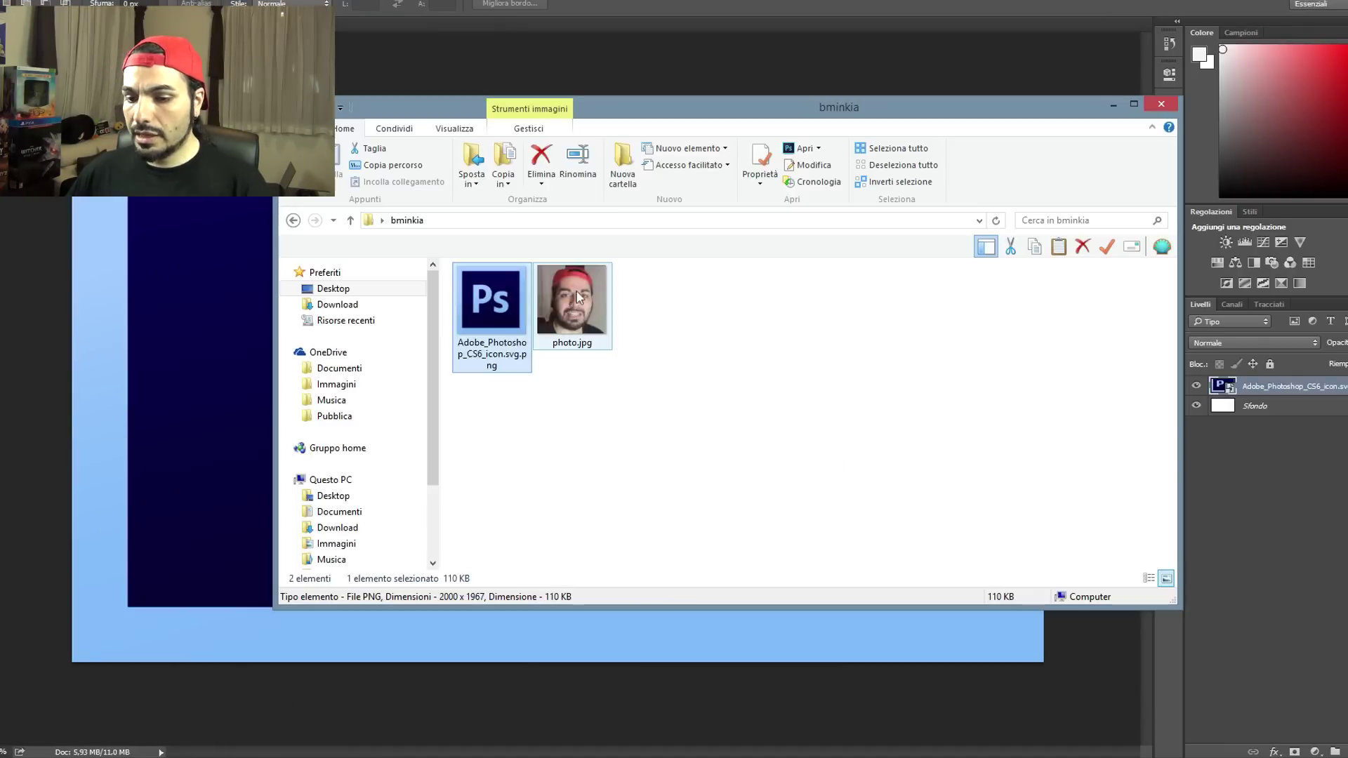
pyautogui.moveTo(572, 302)
pyautogui.mouseDown()
pyautogui.moveTo(250, 375)
pyautogui.moveTo(238, 363)
pyautogui.mouseUp()
# Shrink the face photo over the Ps logo, erase its background with Fill, and shift it left
pyautogui.moveTo(618, 364)
pyautogui.mouseDown()
pyautogui.moveTo(375, 358)
pyautogui.moveTo(532, 421)
pyautogui.mouseUp()
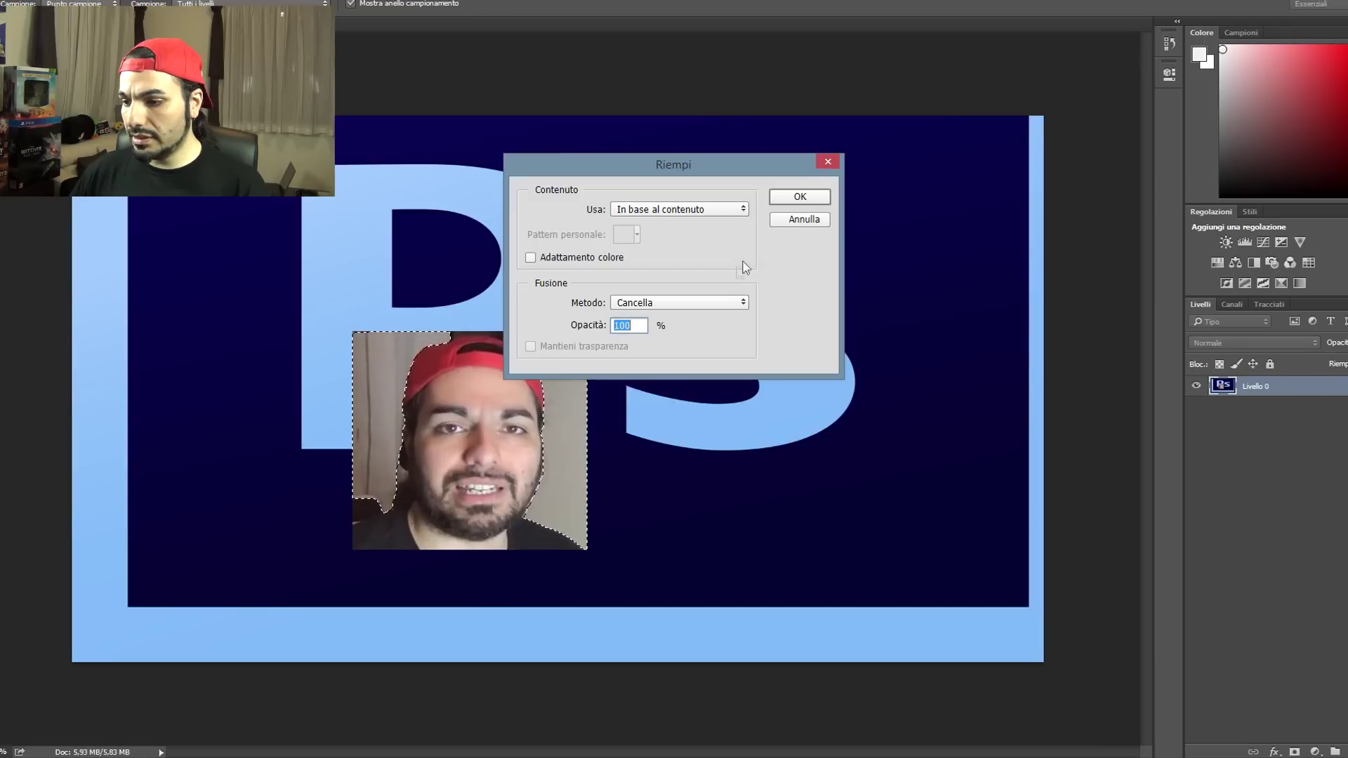
pyautogui.click(810, 197)
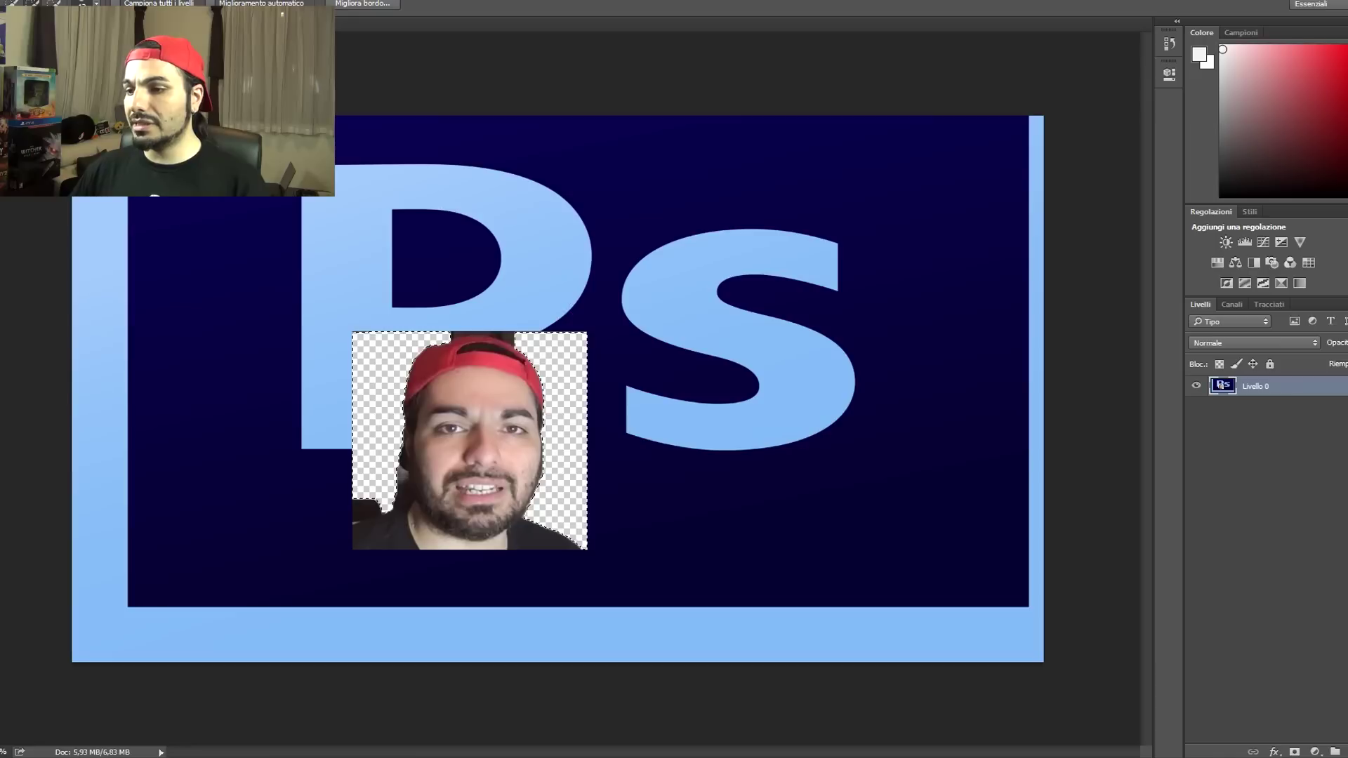
pyautogui.press('m')
pyautogui.moveTo(335, 497); pyautogui.dragTo(313, 497)
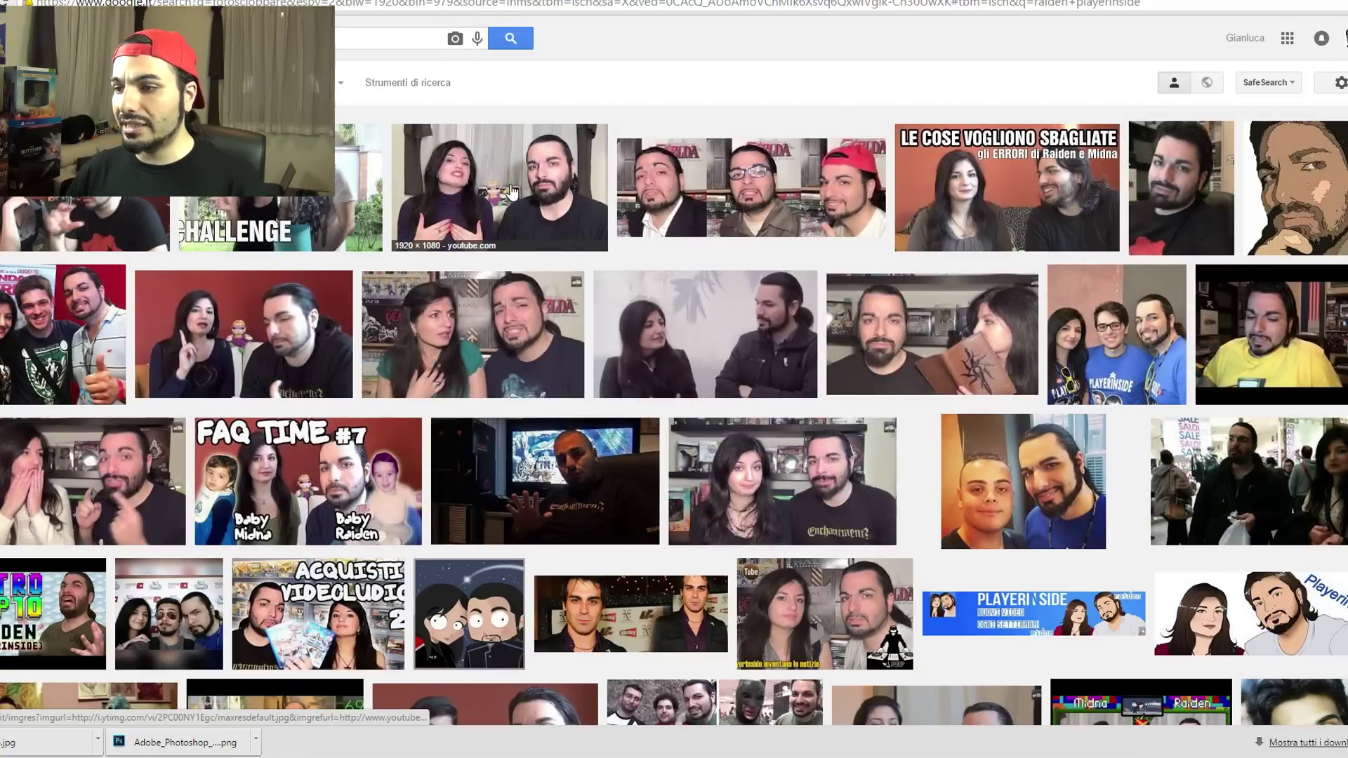
# Save the woman-and-bearded-man photo as maxresdefault.jpg
pyautogui.click(512, 192)
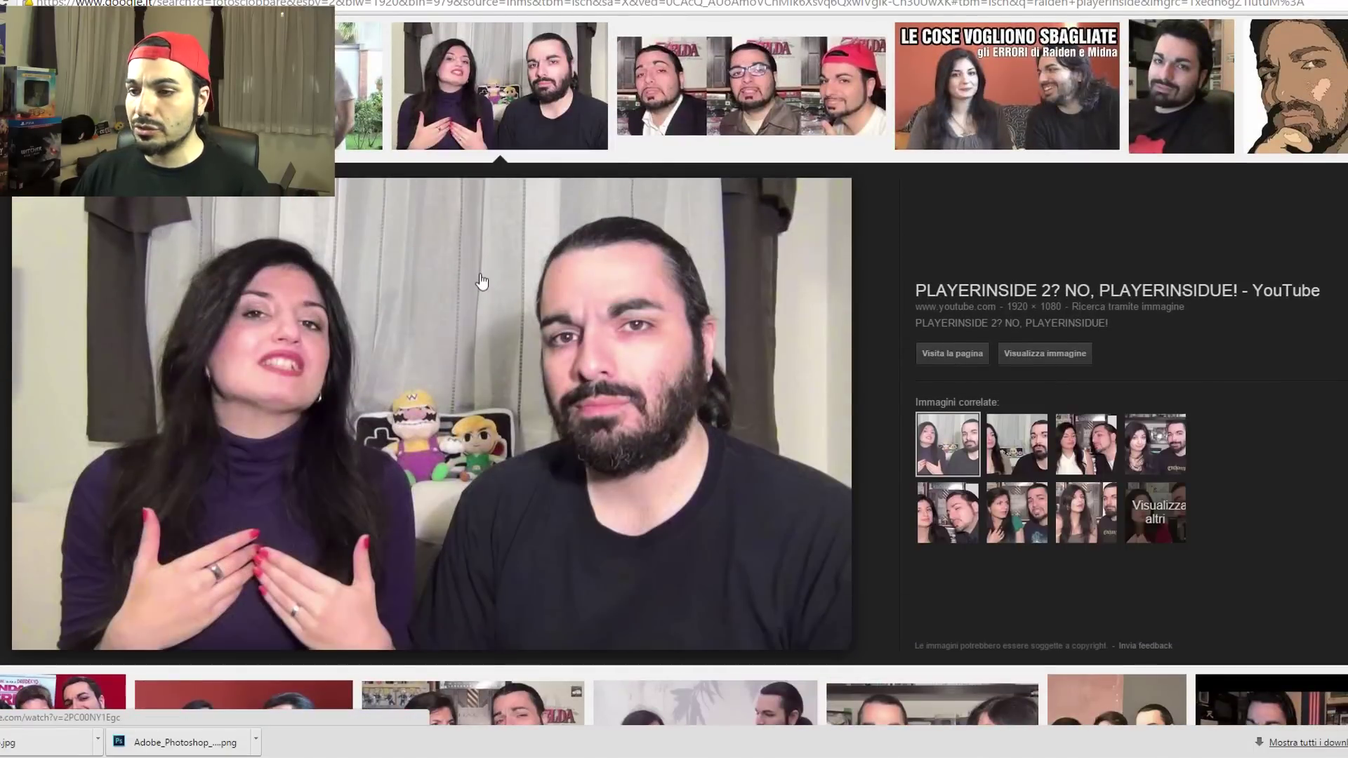
pyautogui.rightClick(356, 286)
pyautogui.click(415, 388)
pyautogui.click(575, 358)
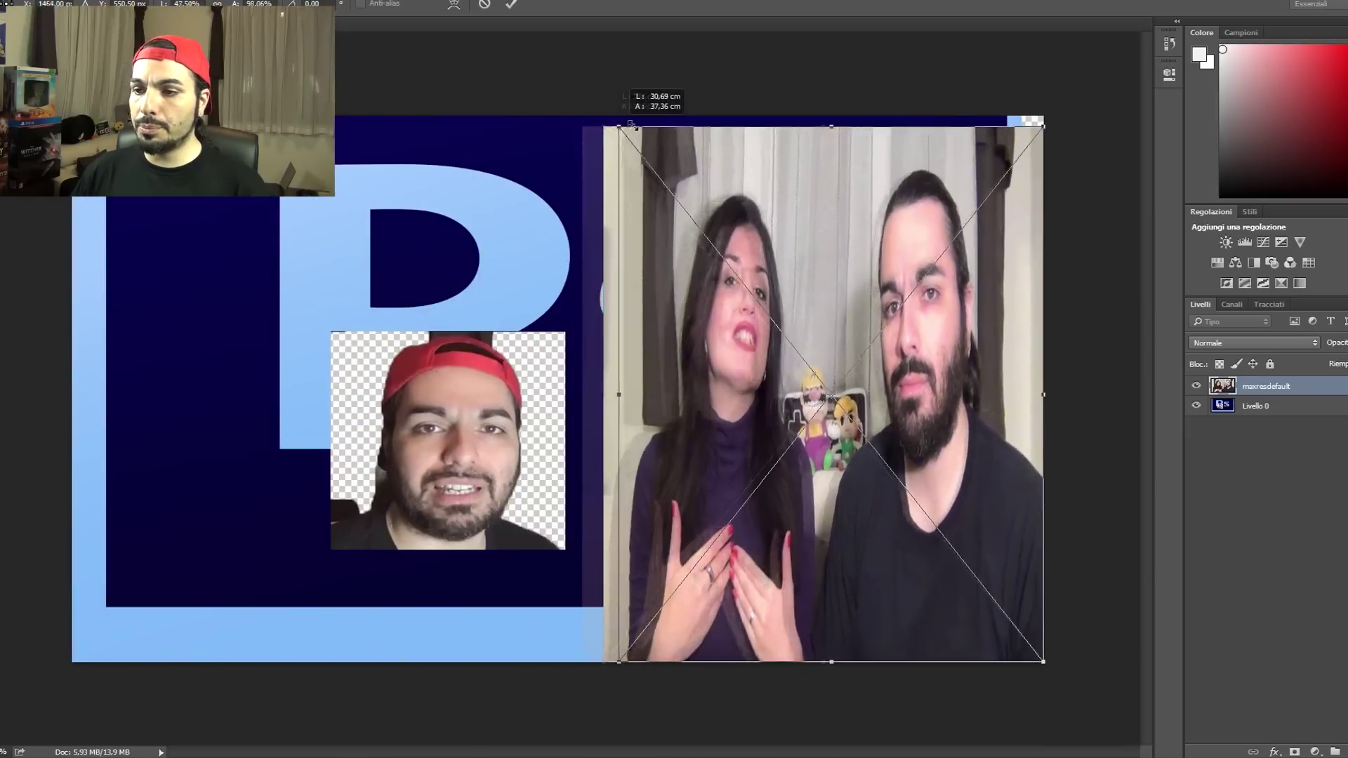
# Squeeze the duo photo narrower into the right half, nudge it left, and start a text layer
pyautogui.moveTo(72, 389); pyautogui.dragTo(661, 389)
pyautogui.moveTo(854, 209)
pyautogui.mouseDown()
pyautogui.moveTo(814, 210)
pyautogui.moveTo(833, 213)
pyautogui.mouseUp()
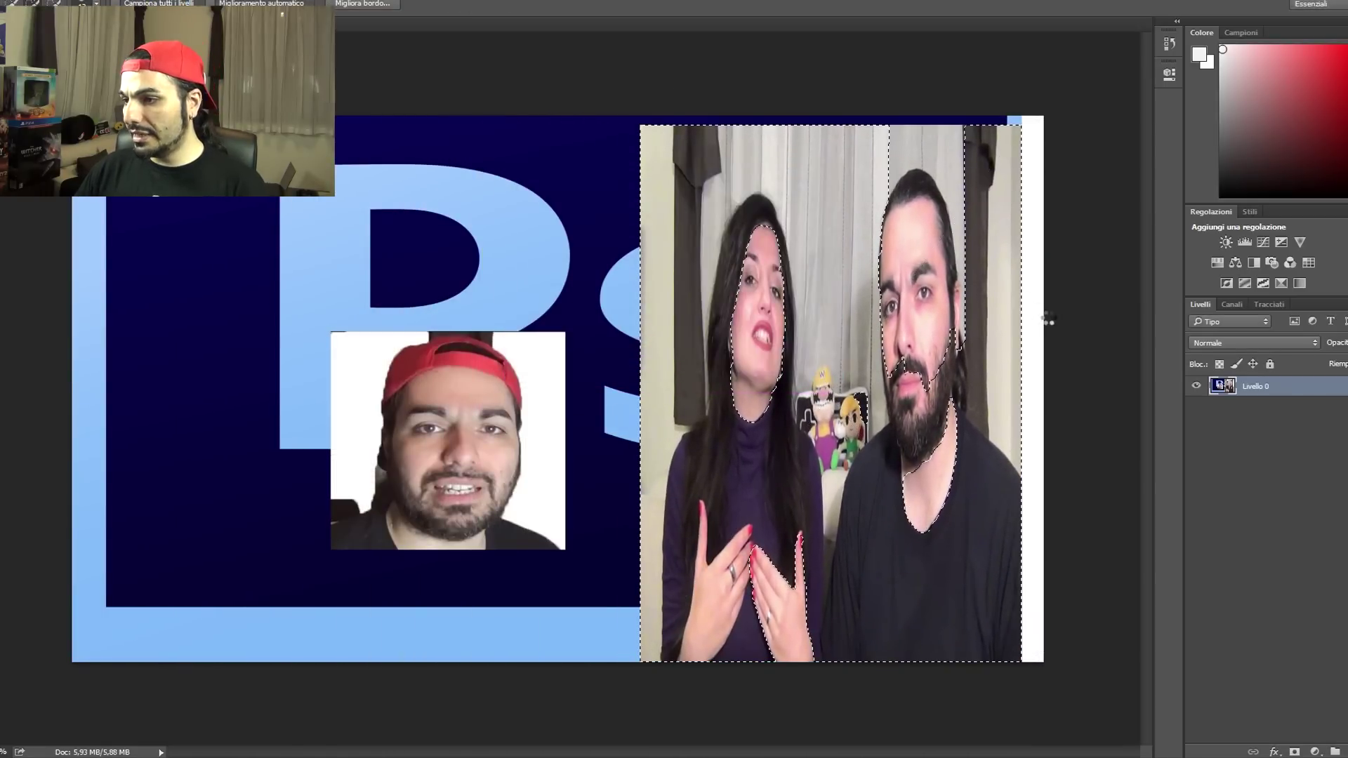
pyautogui.press('m')
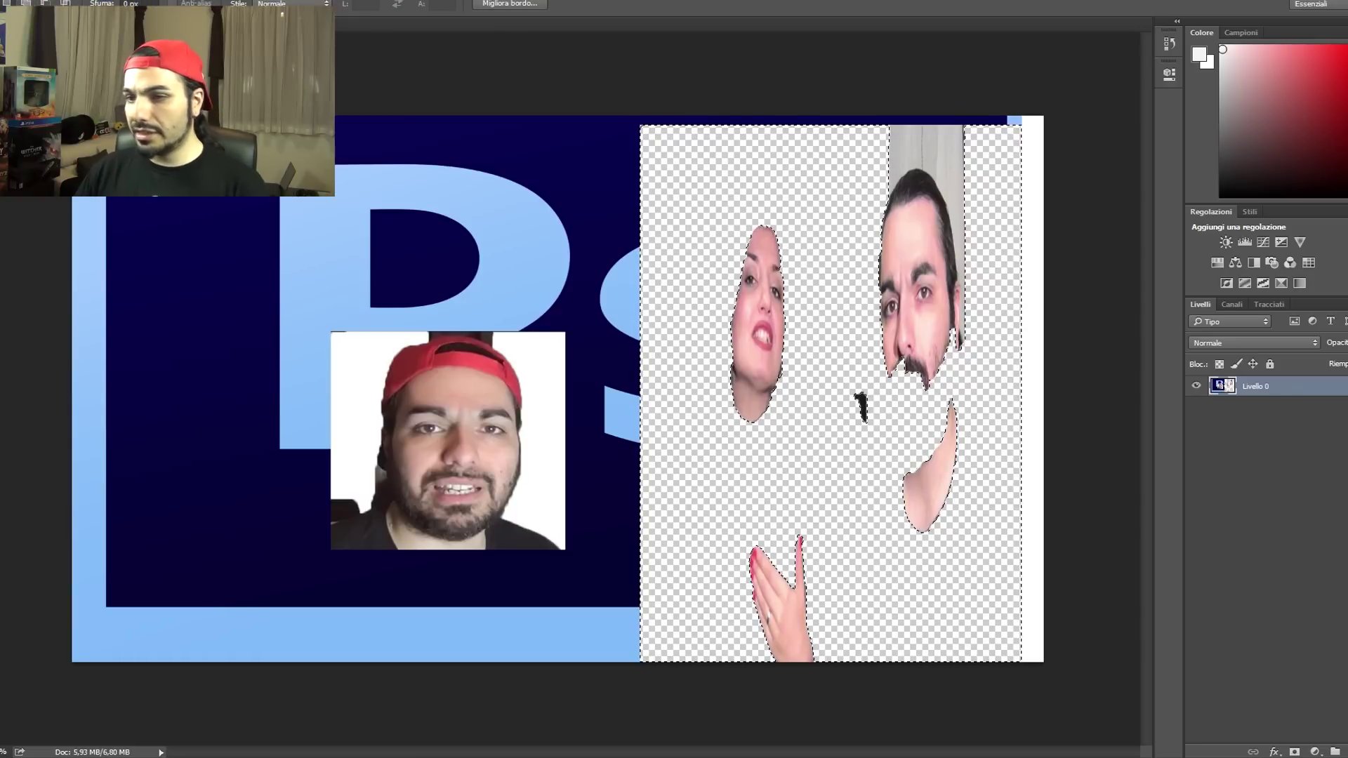
pyautogui.press('t')
pyautogui.click(131, 270)
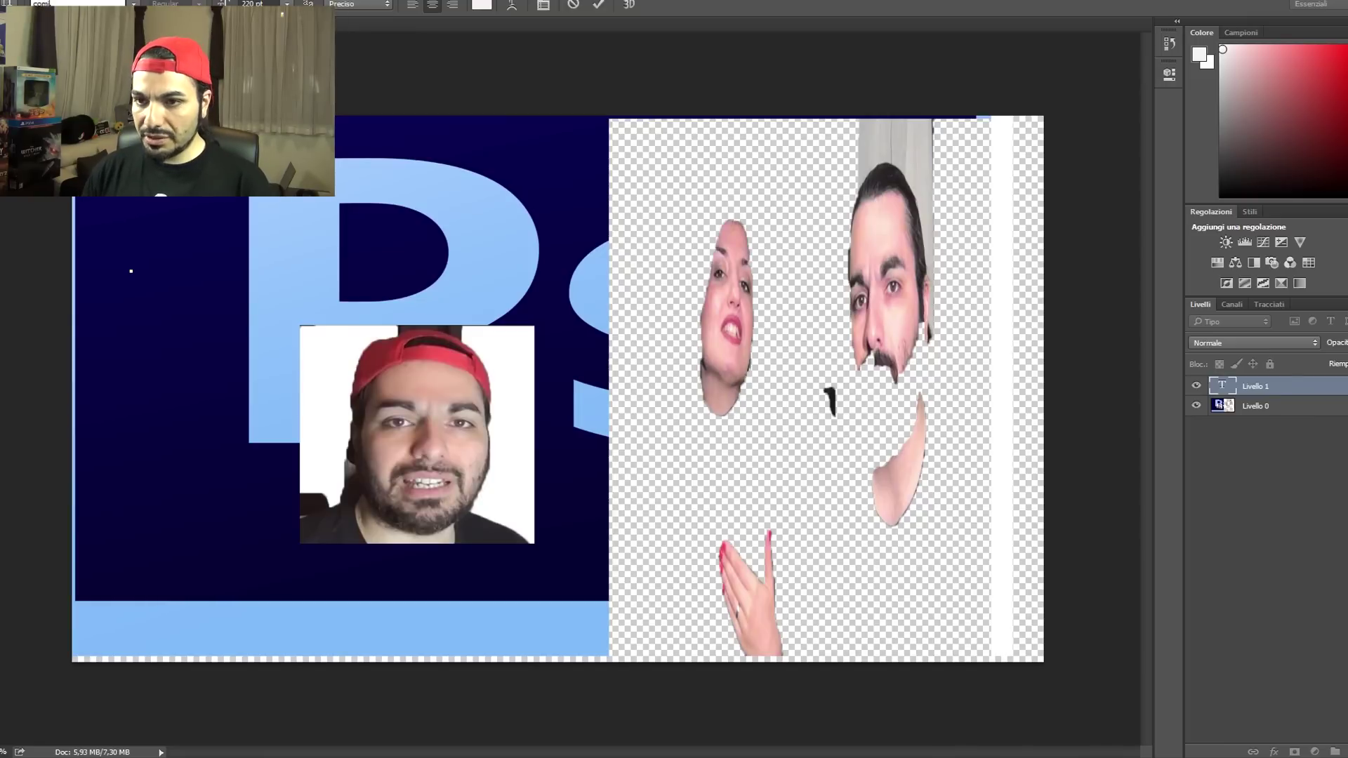
# Type the Comic Sans MS caption 'KOME USSARE' / 'PKOTOSCIOP' on two lines, nudged up-right
pyautogui.press('Return')
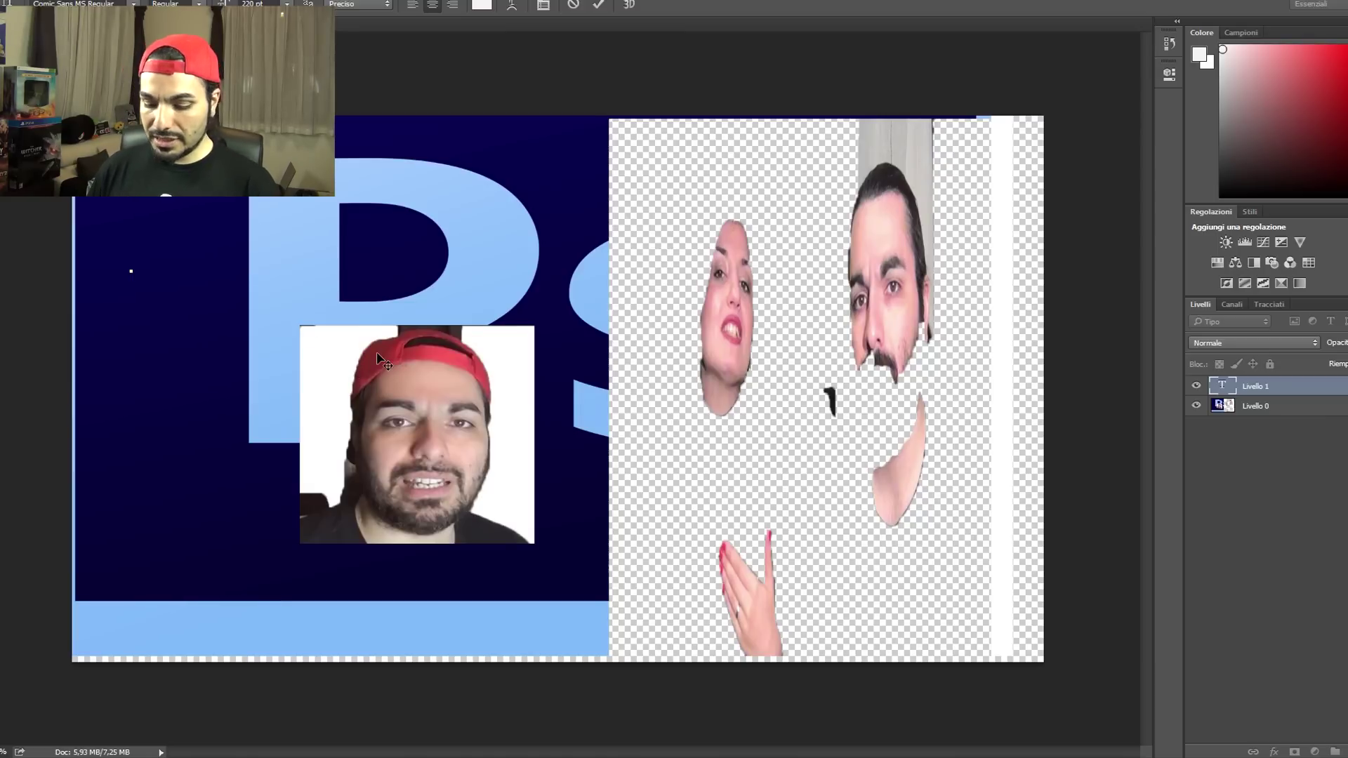
pyautogui.write('KOME USSARE')
pyautogui.press('Return')
pyautogui.write('PKOTOSCIOP')
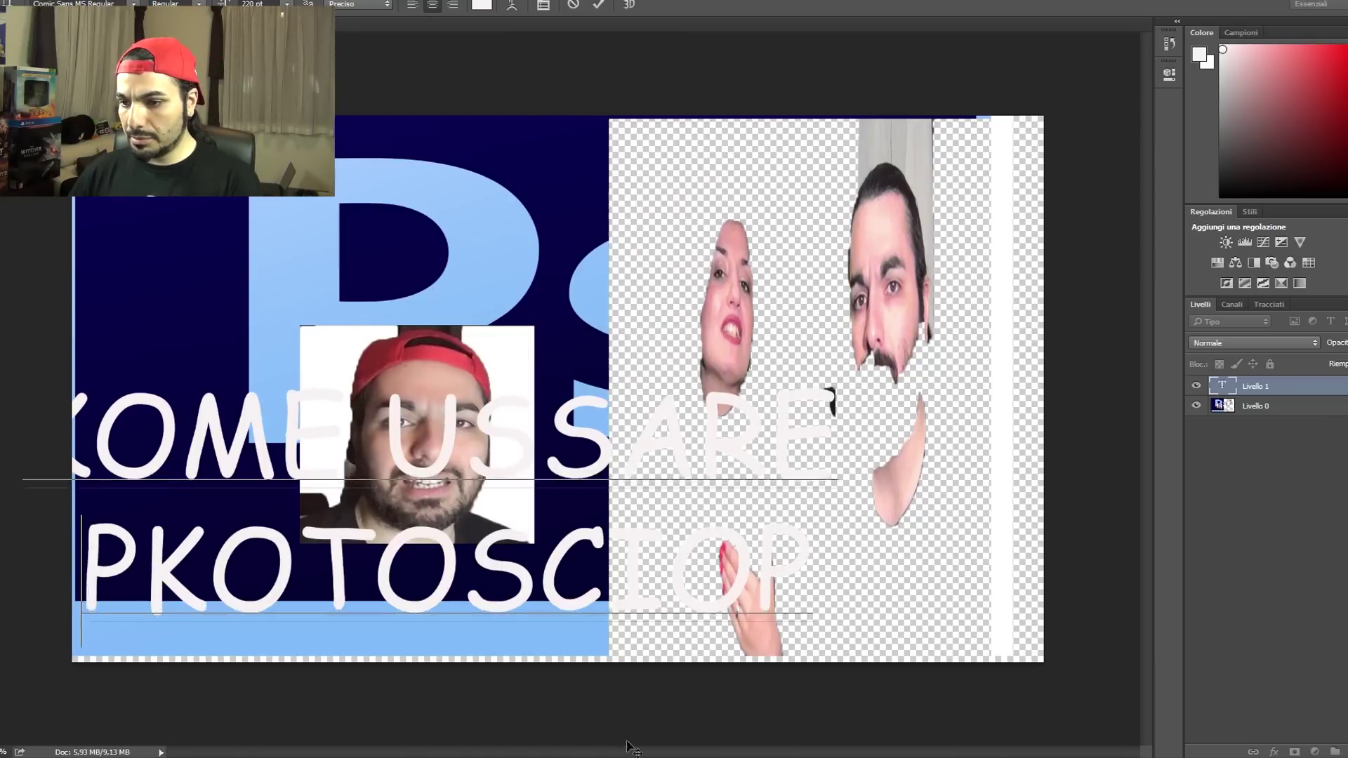
pyautogui.moveTo(702, 757); pyautogui.dragTo(717, 750)
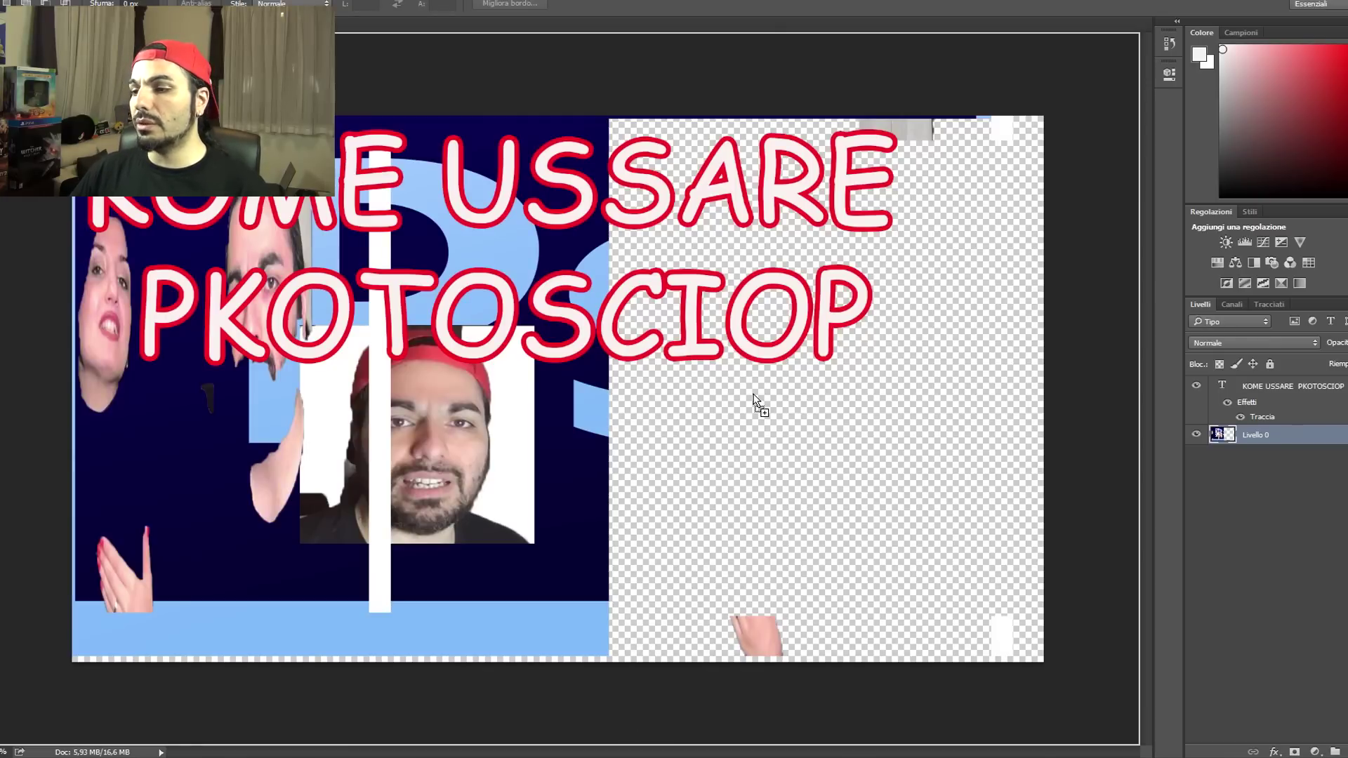
# Enlarge the bodybuilder to fill the right half, then move the Windows 98 image up-right
pyautogui.moveTo(755, 399)
pyautogui.mouseDown()
pyautogui.moveTo(572, 407)
pyautogui.moveTo(807, 399)
pyautogui.mouseUp()
pyautogui.moveTo(829, 345); pyautogui.dragTo(1025, 21)
pyautogui.moveTo(864, 316); pyautogui.dragTo(776, 316)
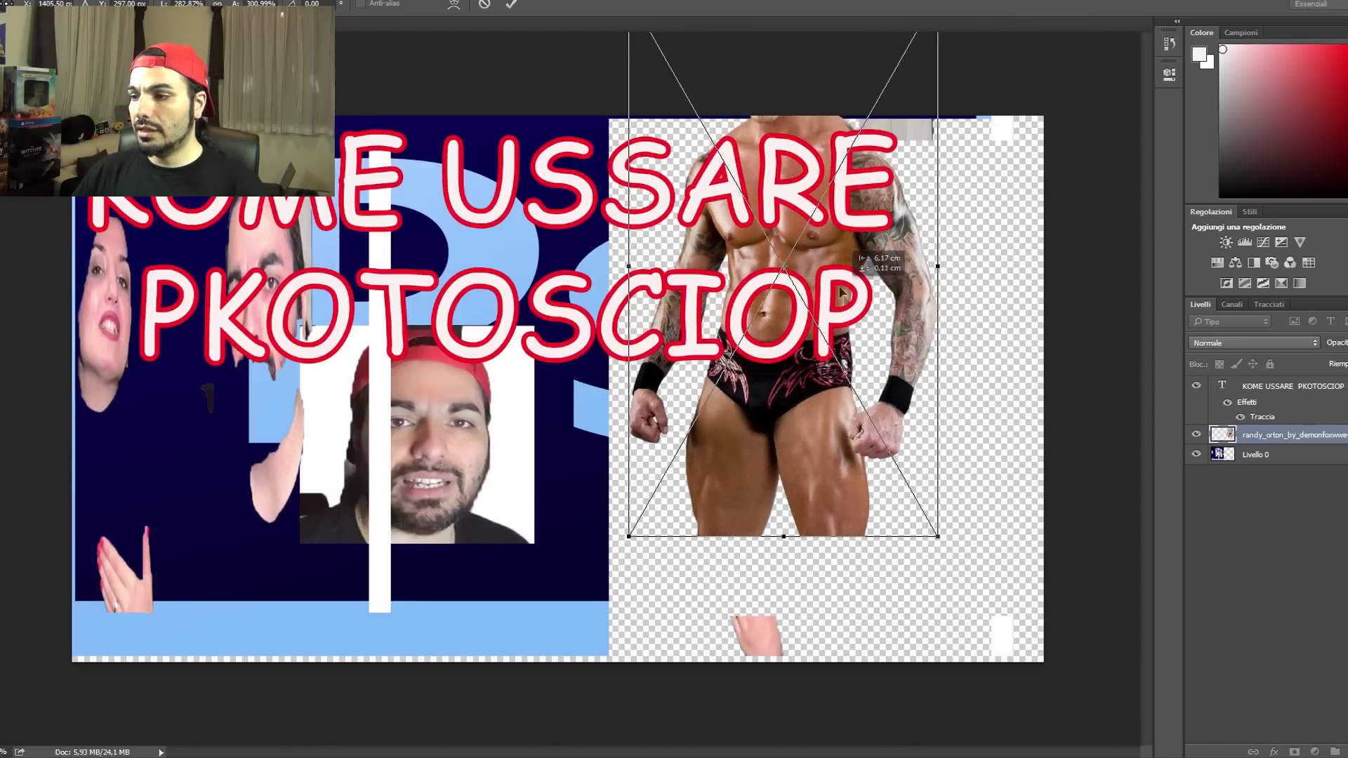
pyautogui.moveTo(924, 546); pyautogui.dragTo(1044, 671)
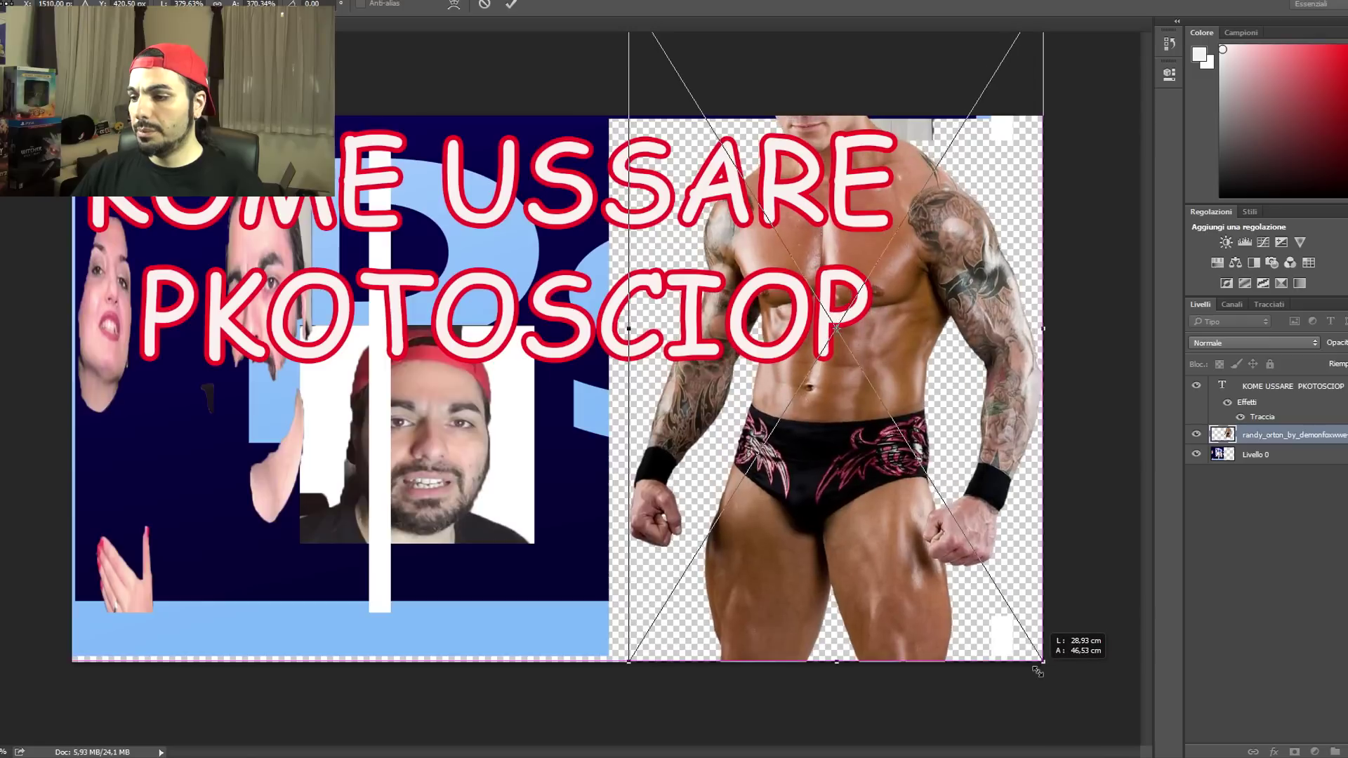
pyautogui.moveTo(968, 618); pyautogui.dragTo(904, 437)
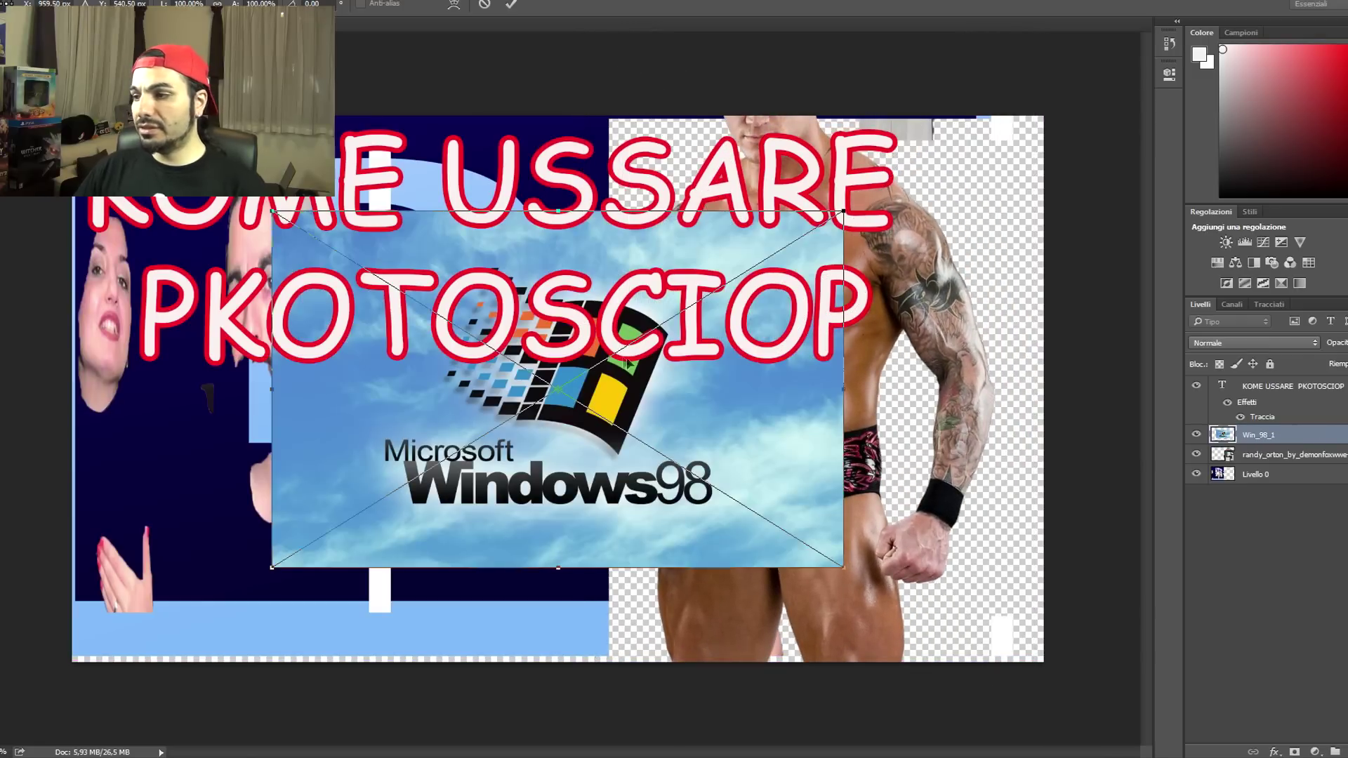
pyautogui.moveTo(628, 361); pyautogui.dragTo(828, 261)
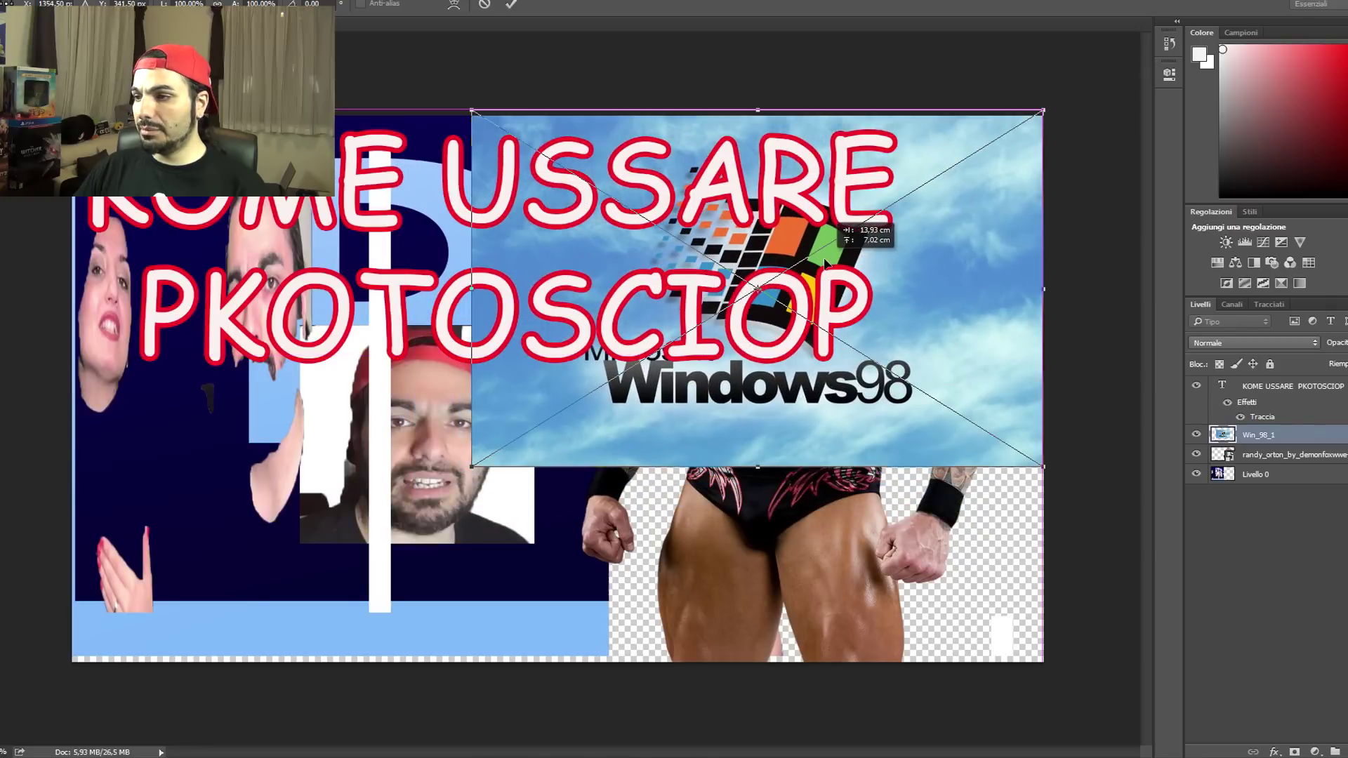